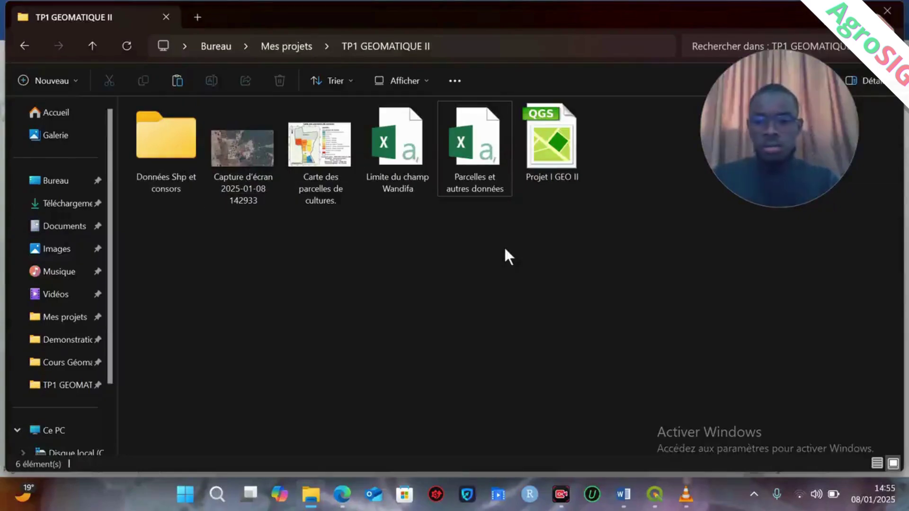
# Switch to the QGIS project and open the extension manager at the installed extensions.
pyautogui.moveTo(655, 494)
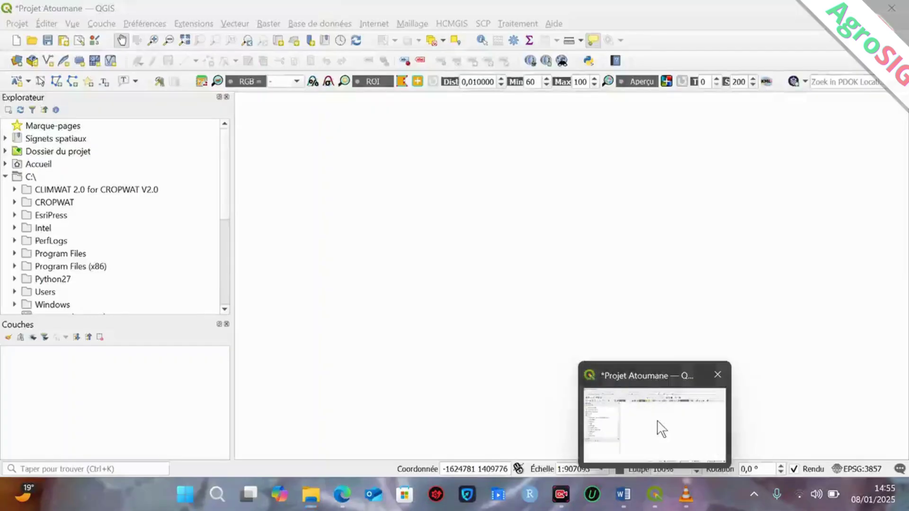
pyautogui.click(662, 428)
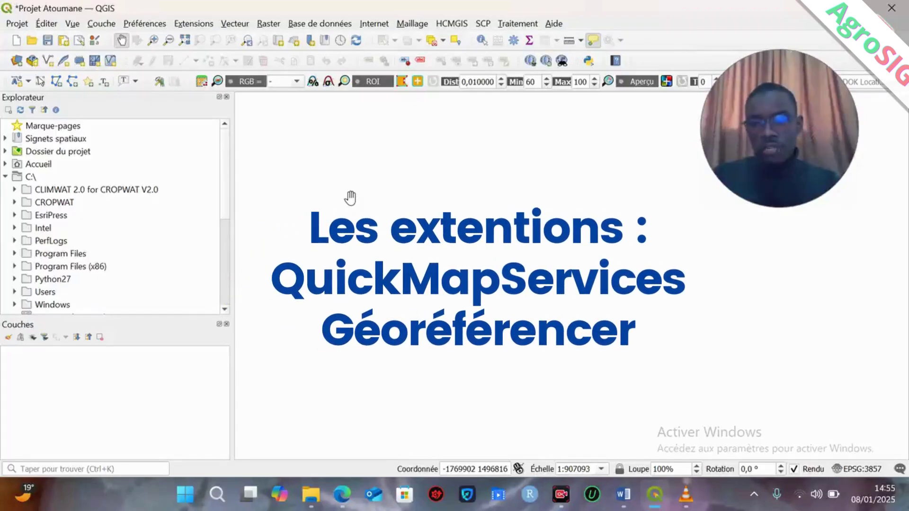
pyautogui.click(200, 26)
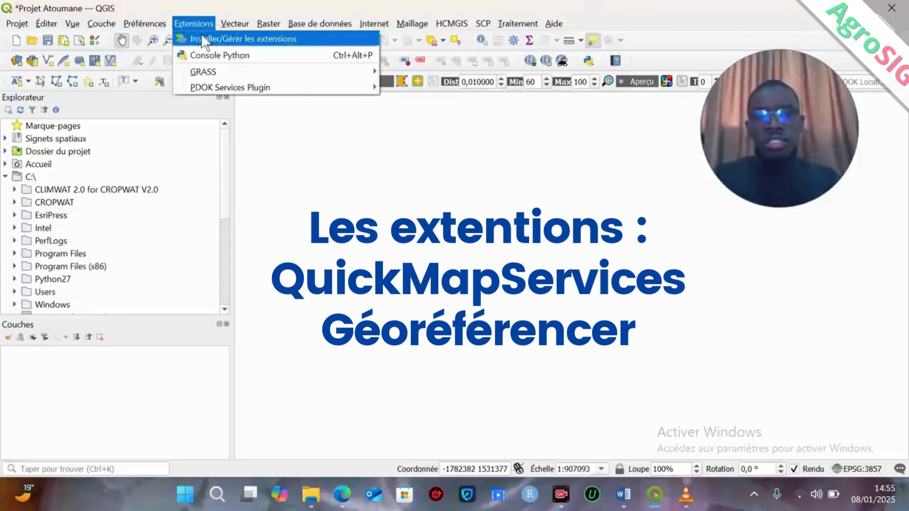
pyautogui.click(202, 35)
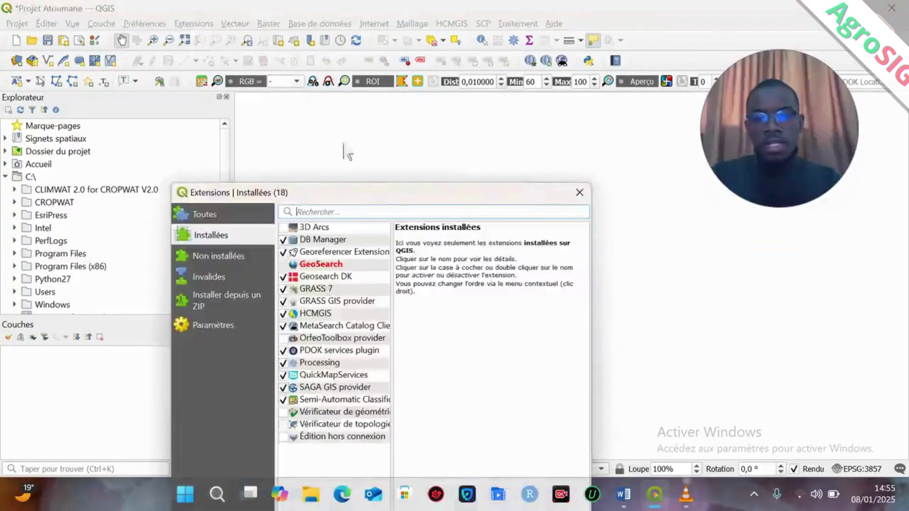
pyautogui.moveTo(365, 196); pyautogui.dragTo(359, 126)
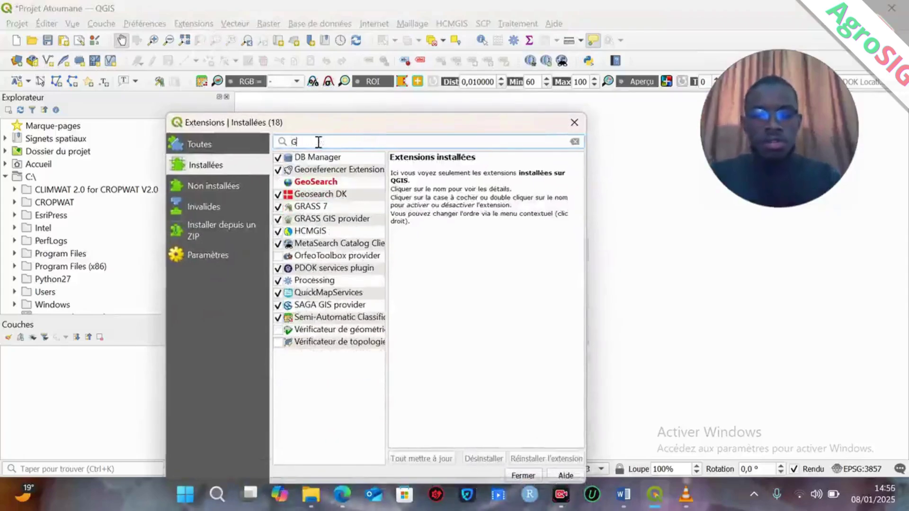
# Search the installed extensions for "Geo", show the details of Georeferencer Extension, and close the manager.
pyautogui.write('éo')
pyautogui.press('BackSpace')
pyautogui.press('BackSpace')
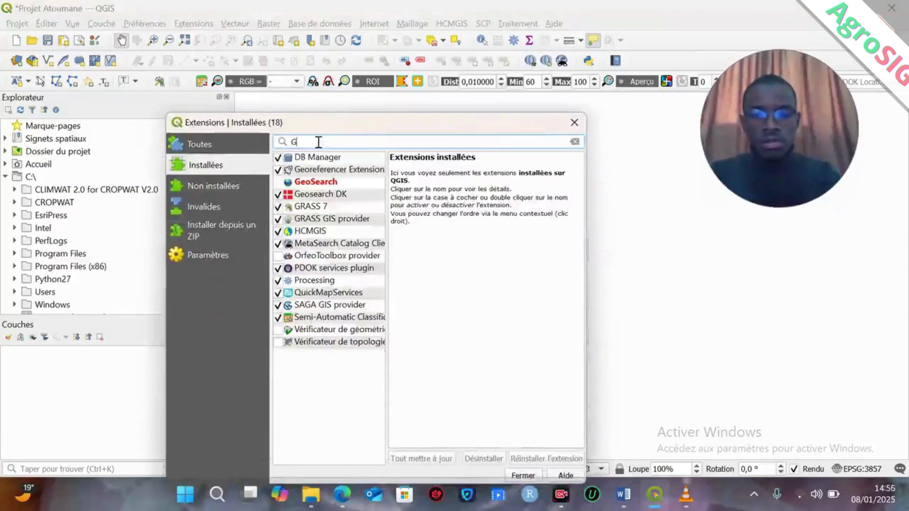
pyautogui.write('éo')
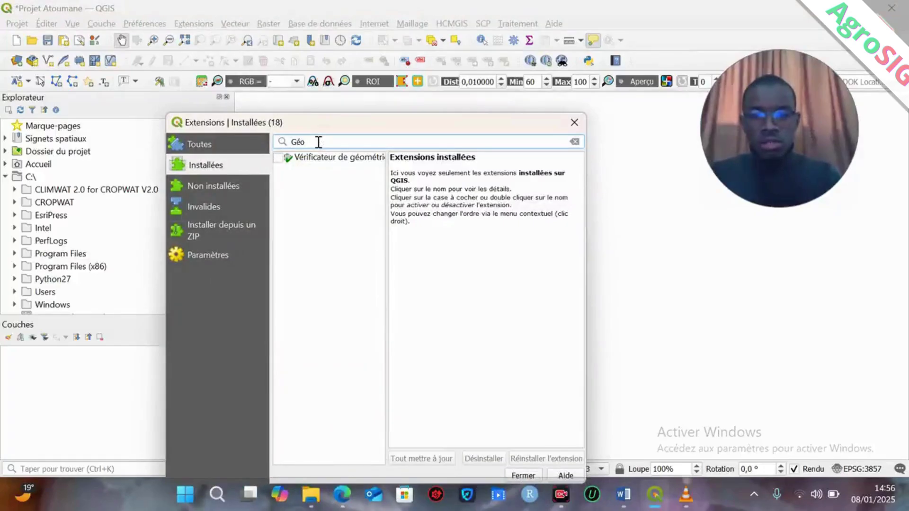
pyautogui.press('BackSpace')
pyautogui.press('BackSpace')
pyautogui.write('eo')
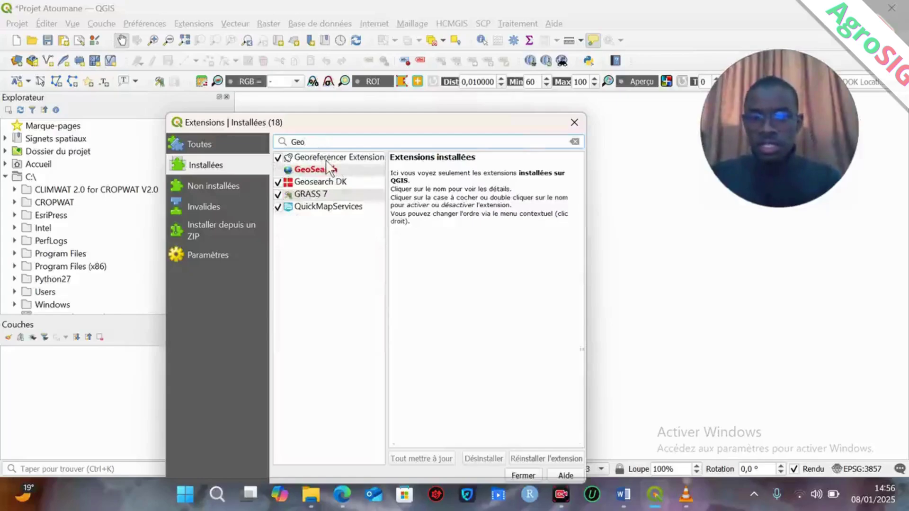
pyautogui.click(326, 159)
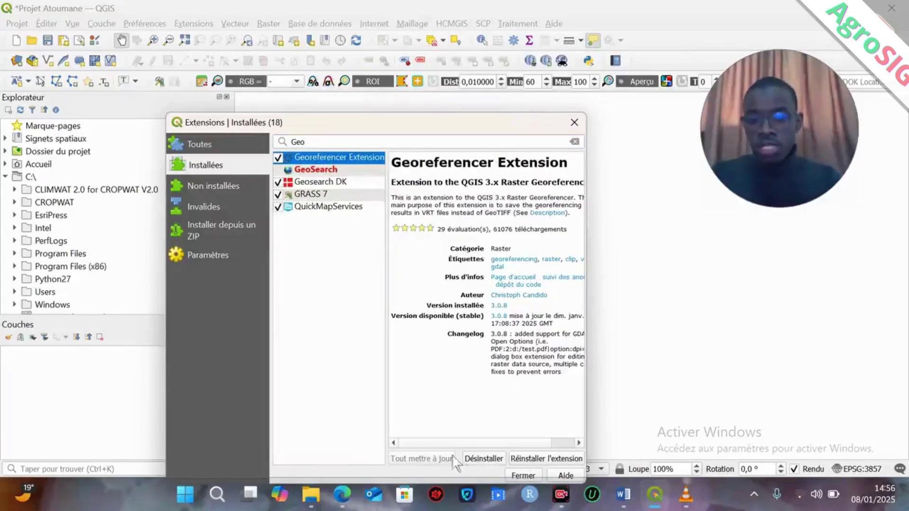
pyautogui.moveTo(418, 129); pyautogui.dragTo(388, 76)
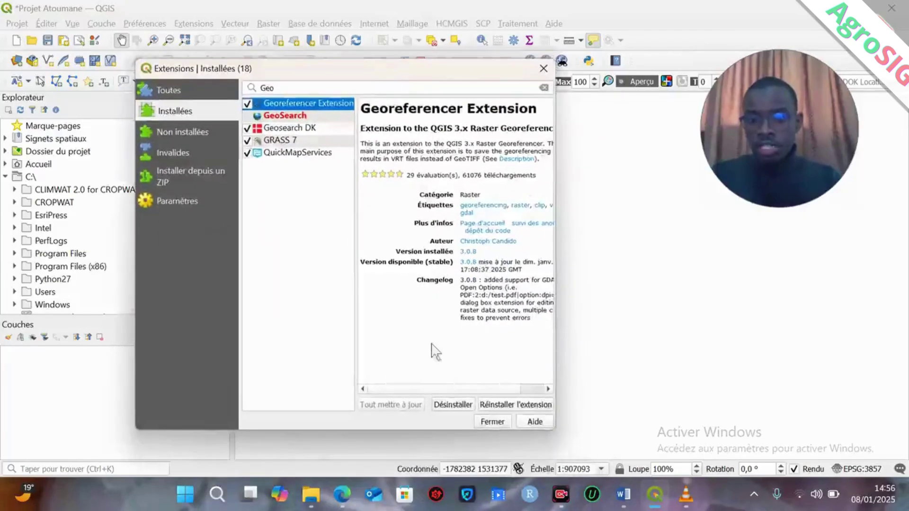
pyautogui.click(485, 425)
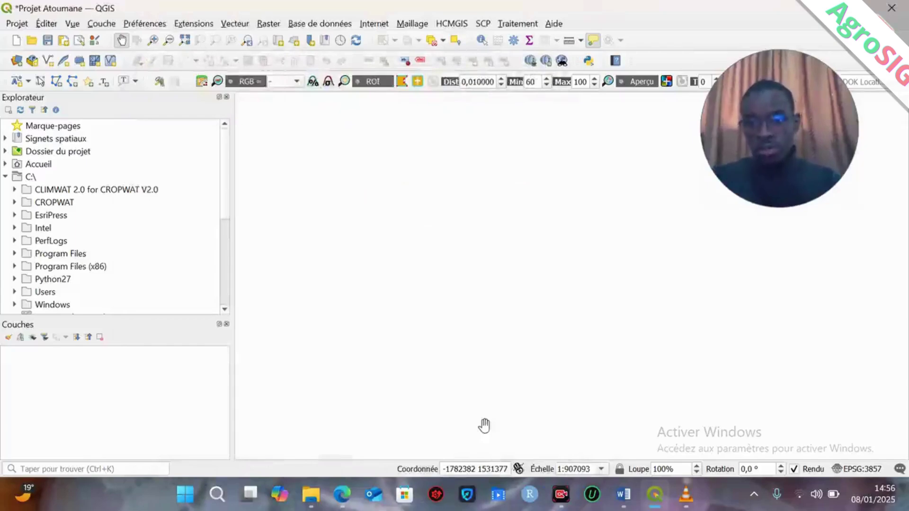
# Reopen the extension manager, search for "Qui", show the details of QuickMapServices, and close the manager.
pyautogui.click(203, 25)
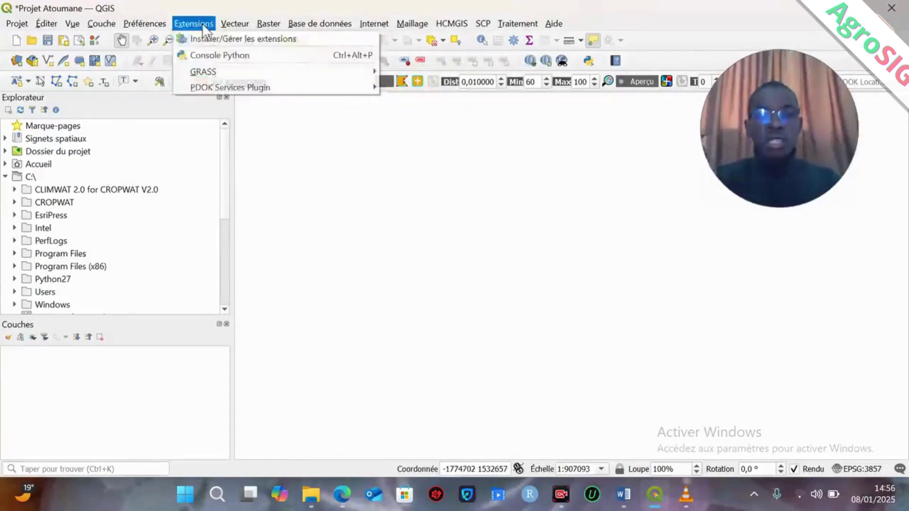
pyautogui.click(217, 38)
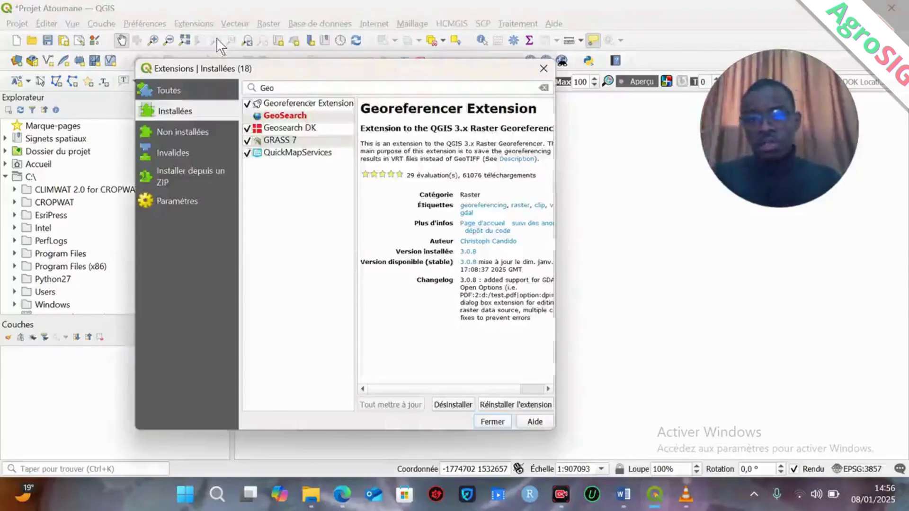
pyautogui.click(544, 87)
pyautogui.write('Q')
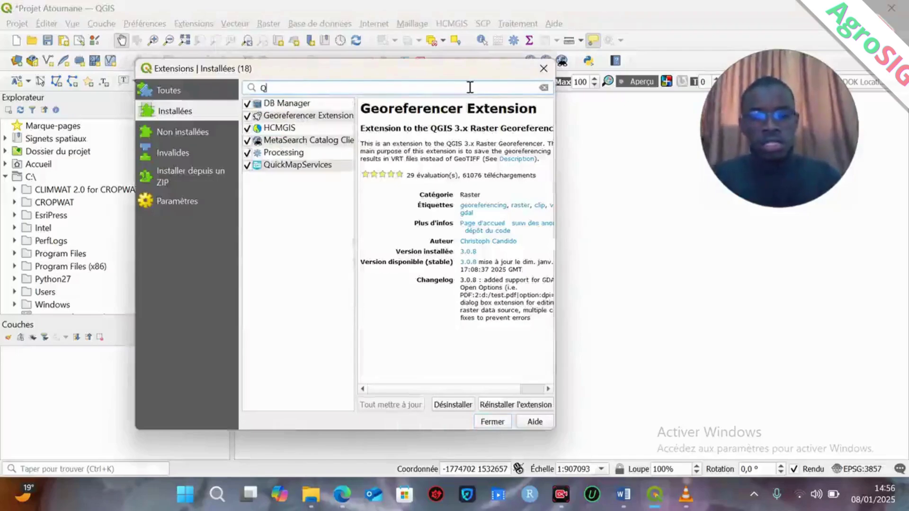
pyautogui.write('ui')
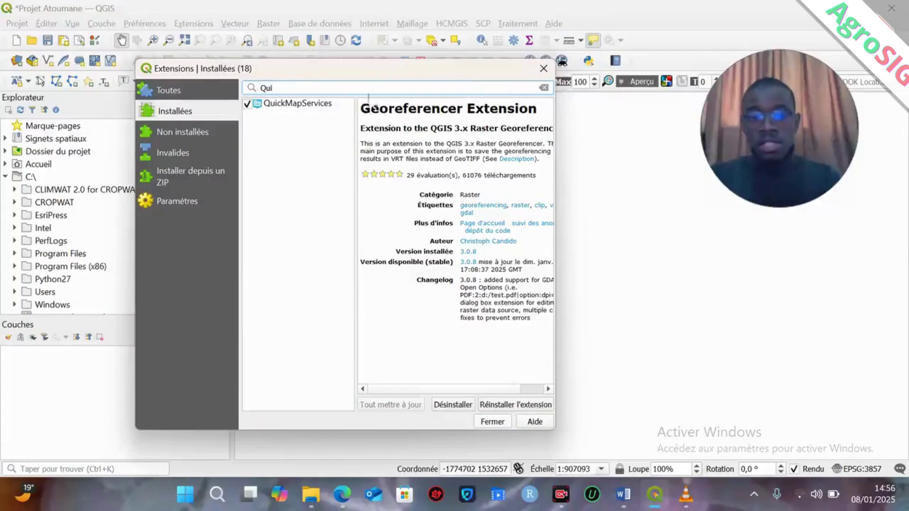
pyautogui.click(294, 108)
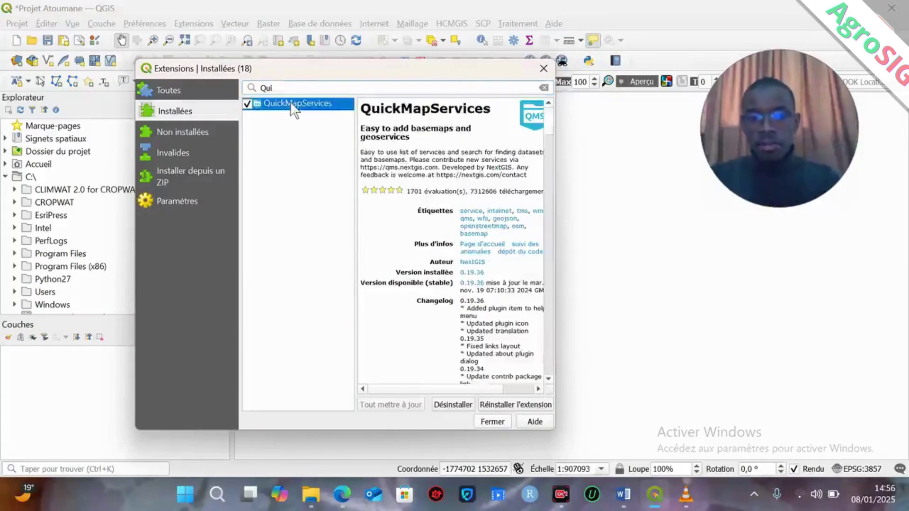
pyautogui.click(500, 422)
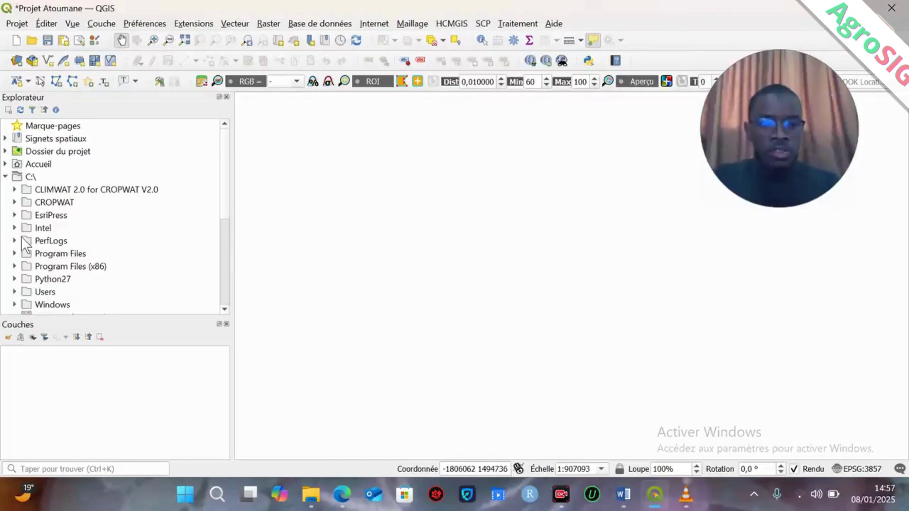
# Browse the file tree through Accueil, Desktop and Mes projets to the contents of the TP1 GEOMATIQUE II folder.
pyautogui.scroll(-5, 26, 245)
pyautogui.scroll(5, 26, 244)
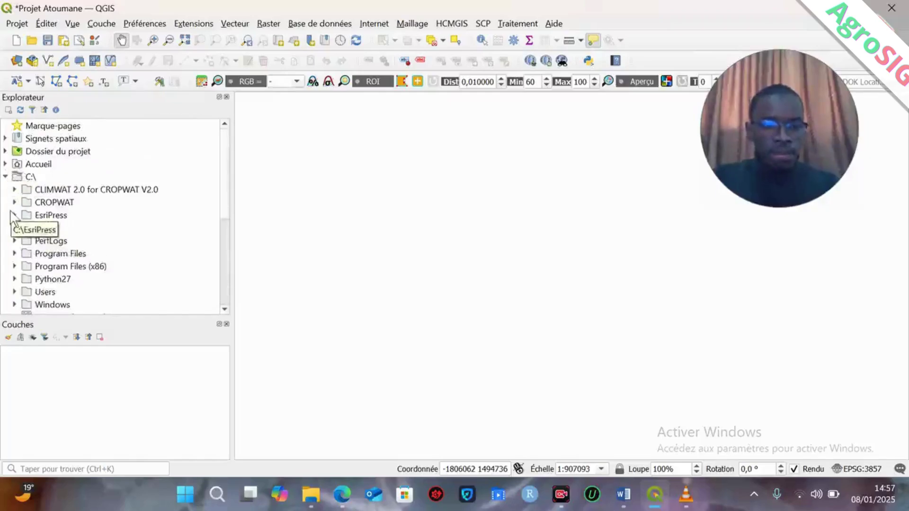
pyautogui.scroll(-1, 14, 219)
pyautogui.scroll(-3, 13, 218)
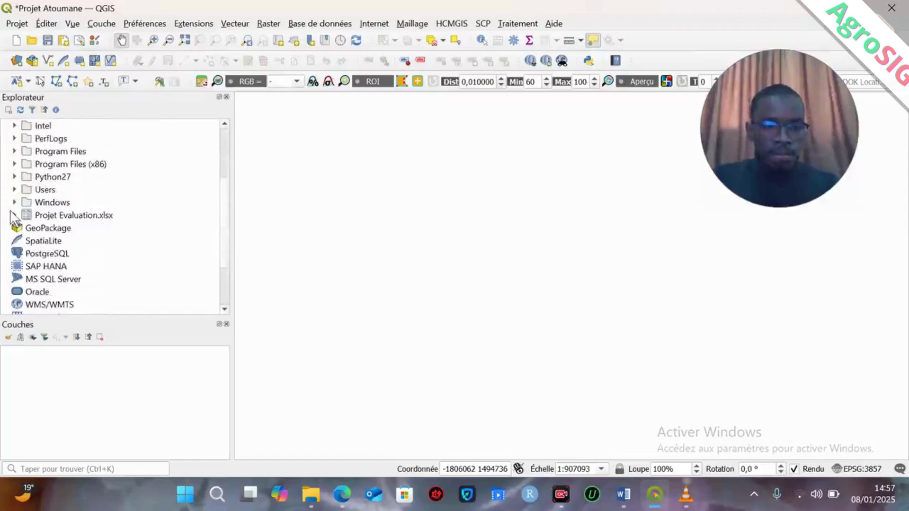
pyautogui.scroll(2, 13, 218)
pyautogui.scroll(3, 13, 219)
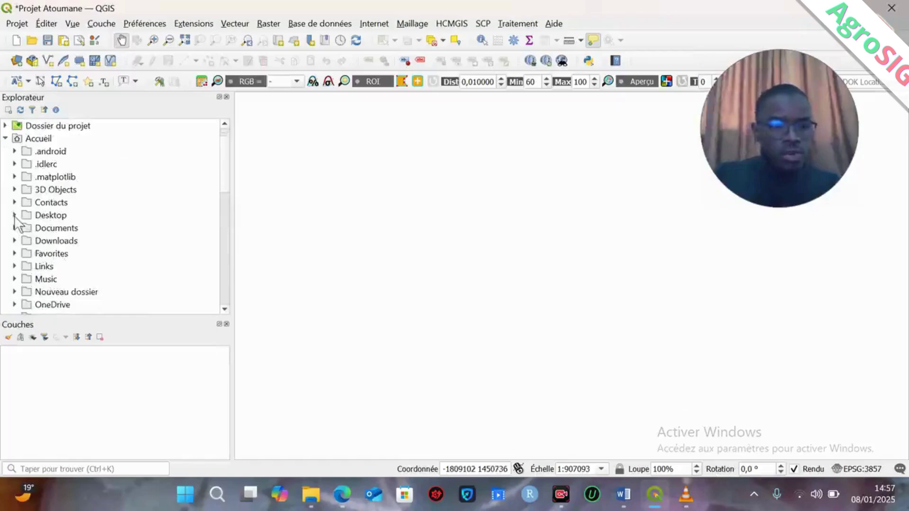
pyautogui.scroll(-3, 61, 237)
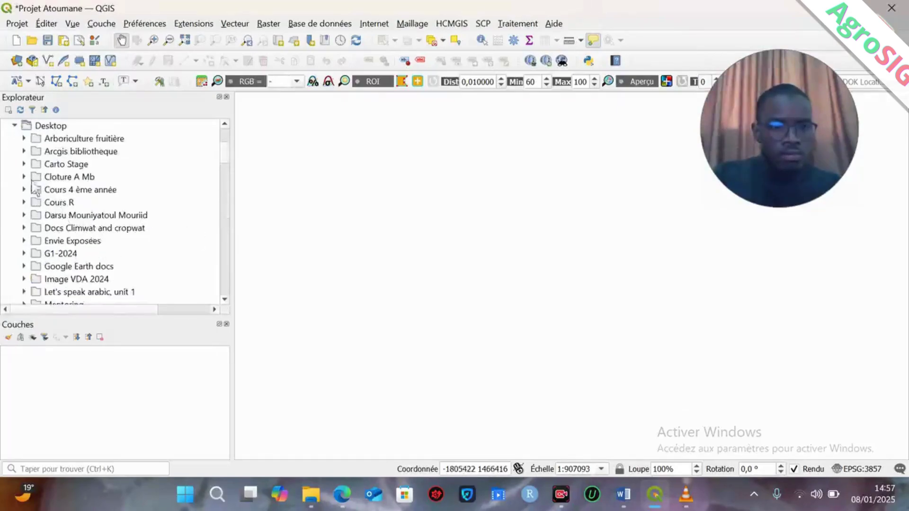
pyautogui.scroll(-3, 97, 234)
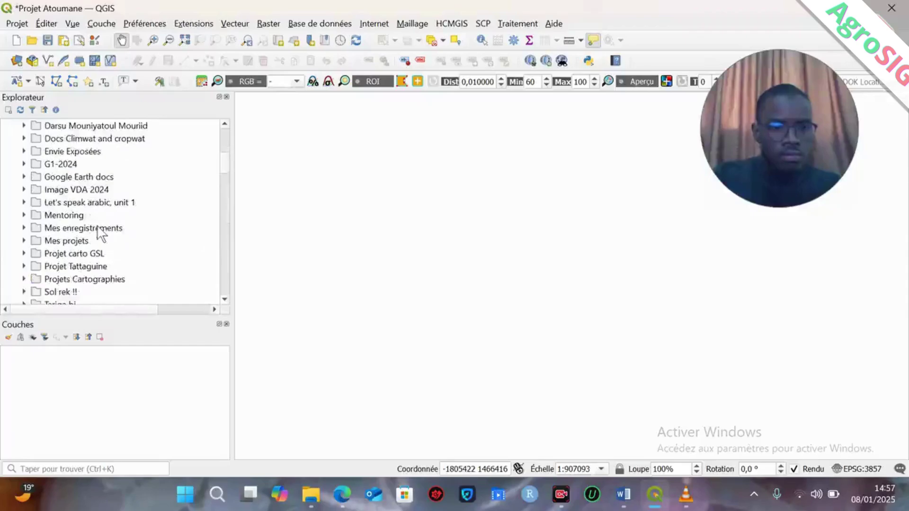
pyautogui.click(24, 240)
pyautogui.scroll(-2, 105, 254)
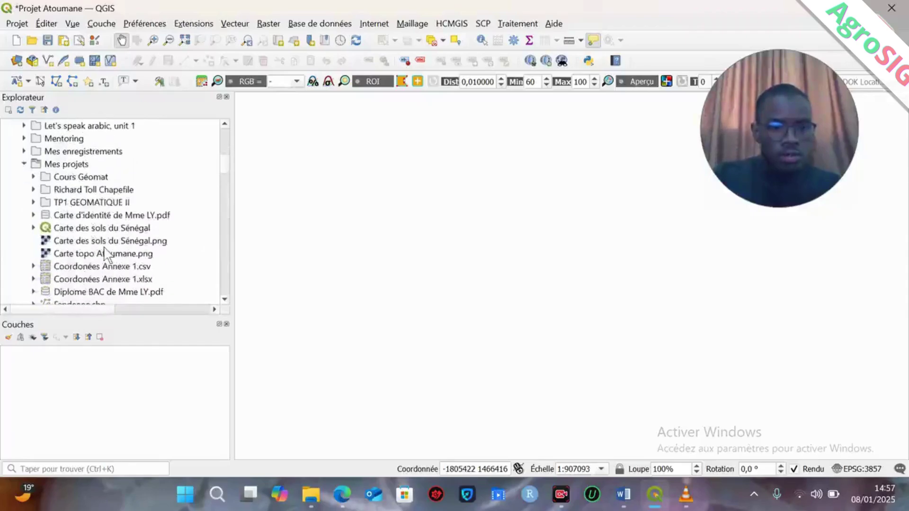
pyautogui.click(33, 203)
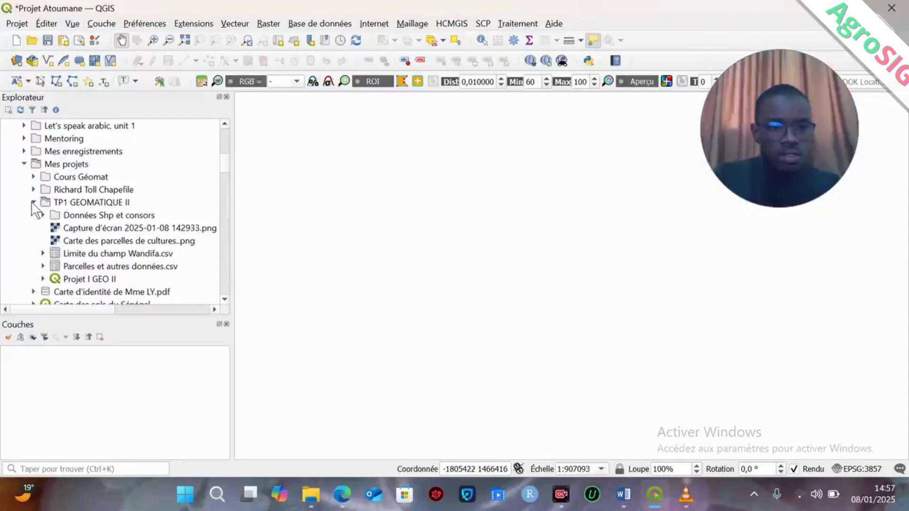
pyautogui.scroll(-1, 61, 239)
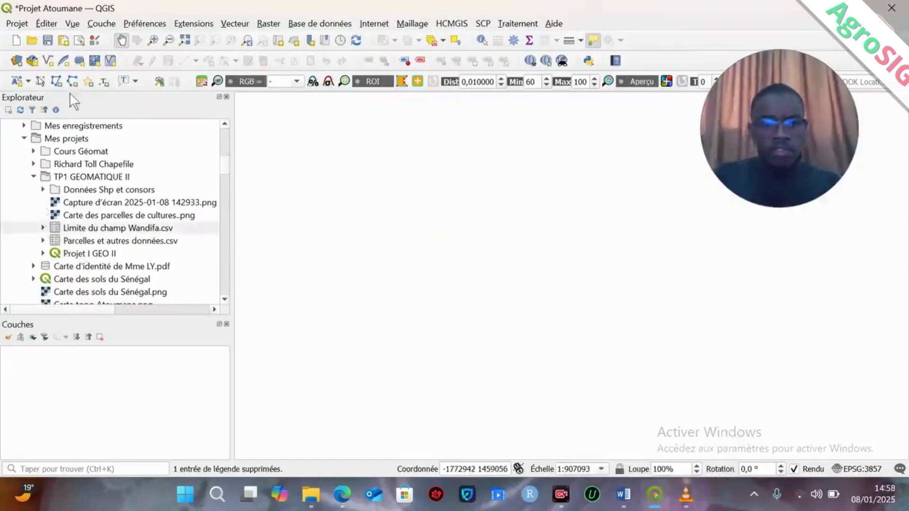
# Start adding a delimited text layer and browse to the TP1 GEOMATIQUE II folder for its source file.
pyautogui.click(102, 24)
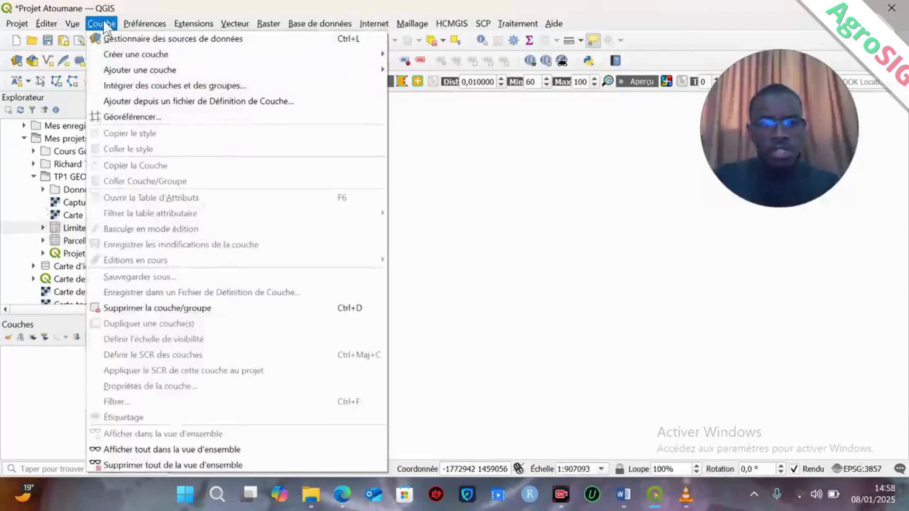
pyautogui.moveTo(142, 70)
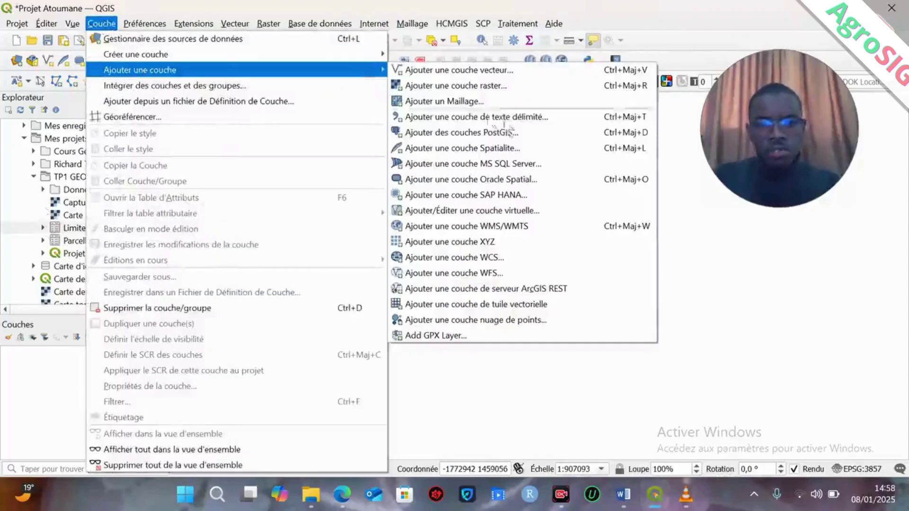
pyautogui.click(500, 116)
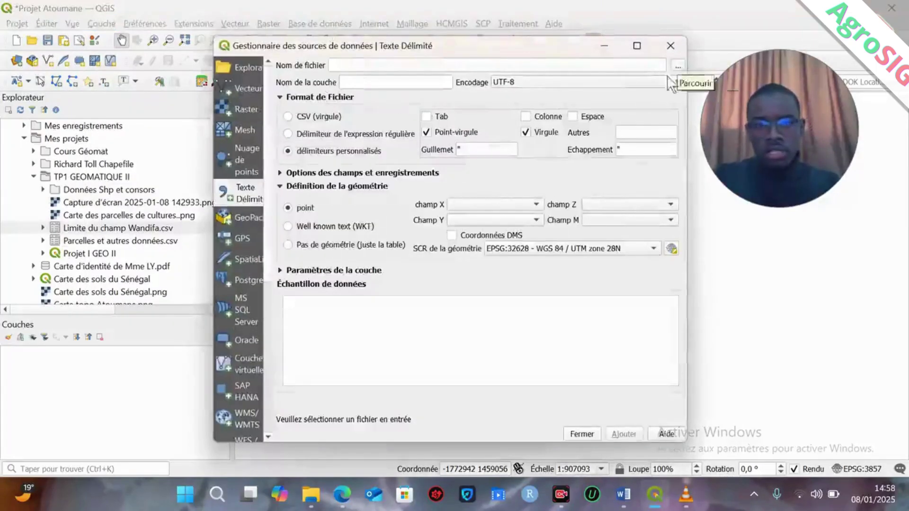
pyautogui.moveTo(565, 53); pyautogui.dragTo(543, 52)
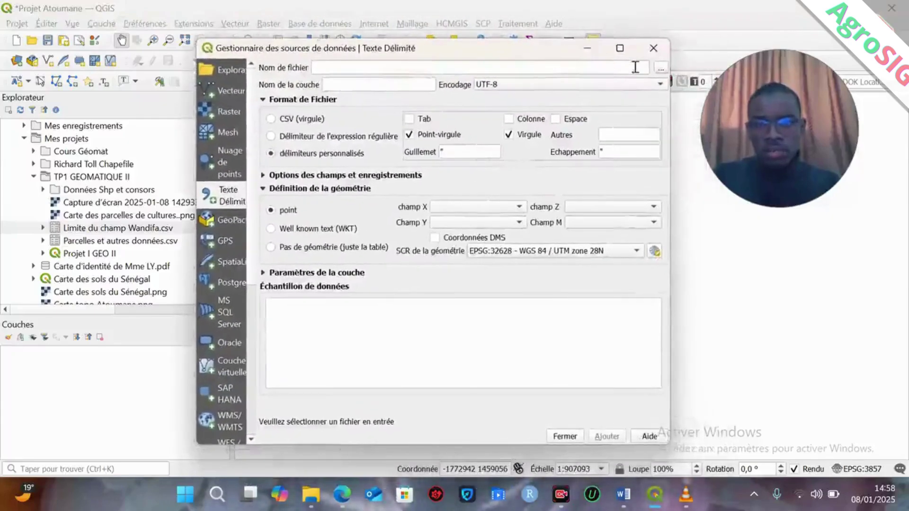
pyautogui.click(661, 68)
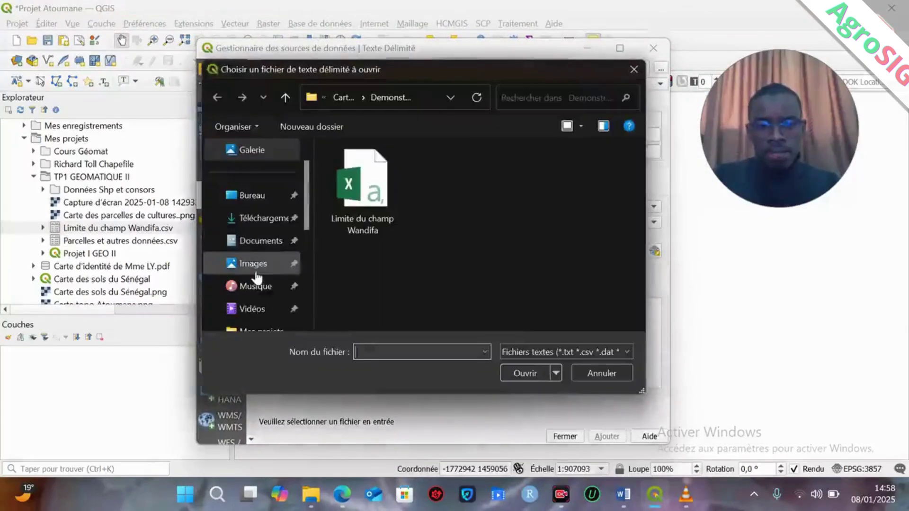
pyautogui.scroll(-3, 259, 277)
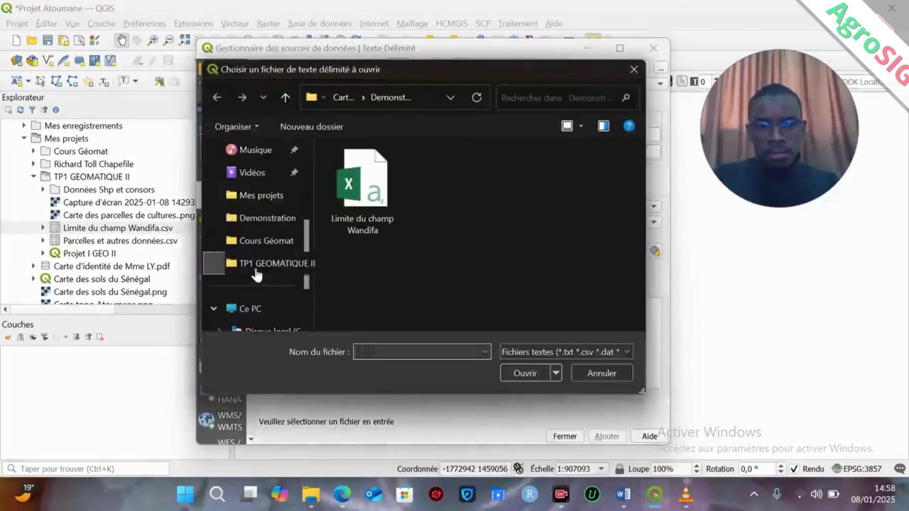
pyautogui.click(257, 265)
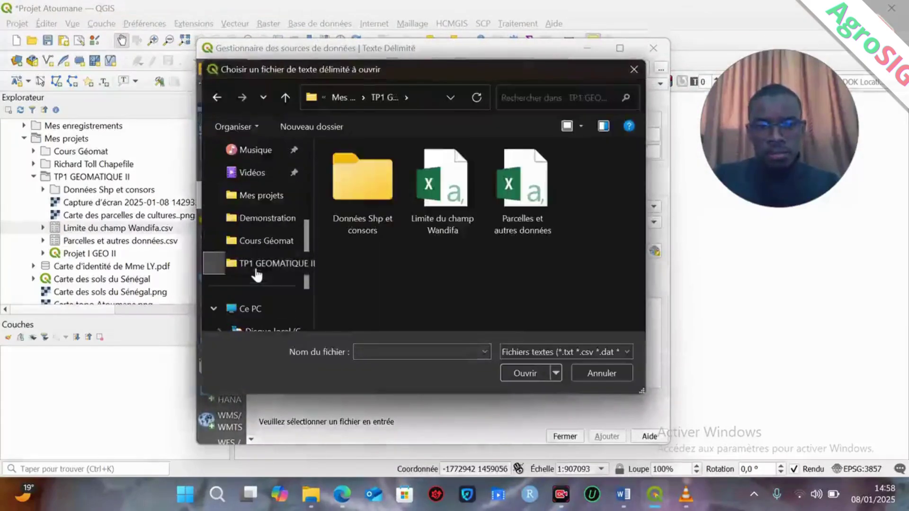
# Try to open a file named "Limite de la Ferme" from the Données Shp et consors folder.
pyautogui.doubleClick(370, 212)
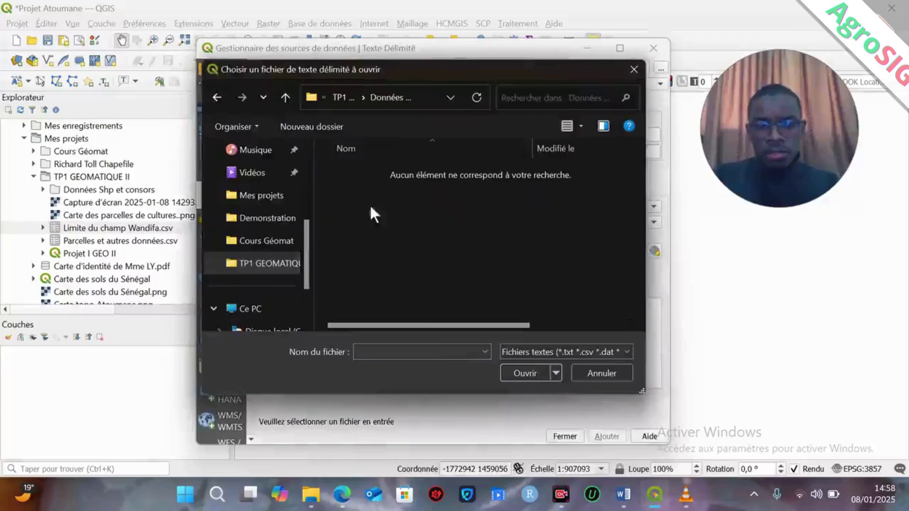
pyautogui.click(414, 352)
pyautogui.write('Limite du cha')
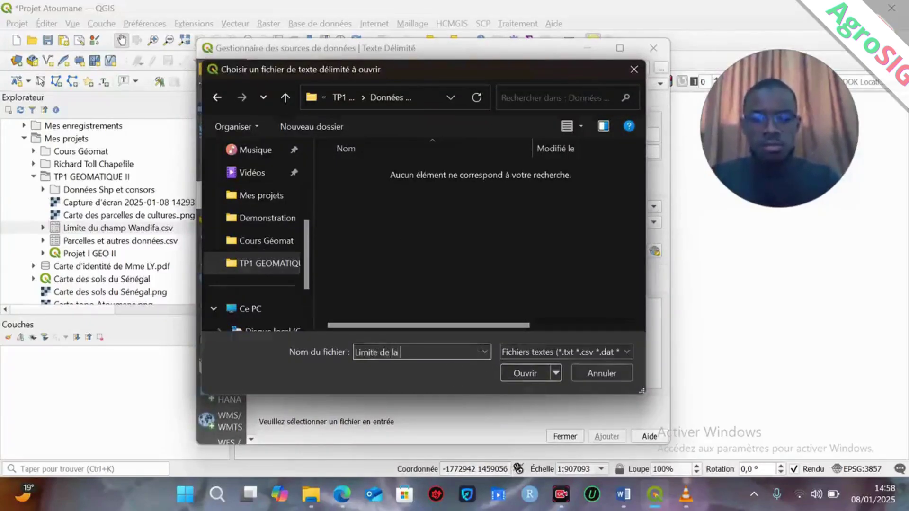
pyautogui.click(518, 374)
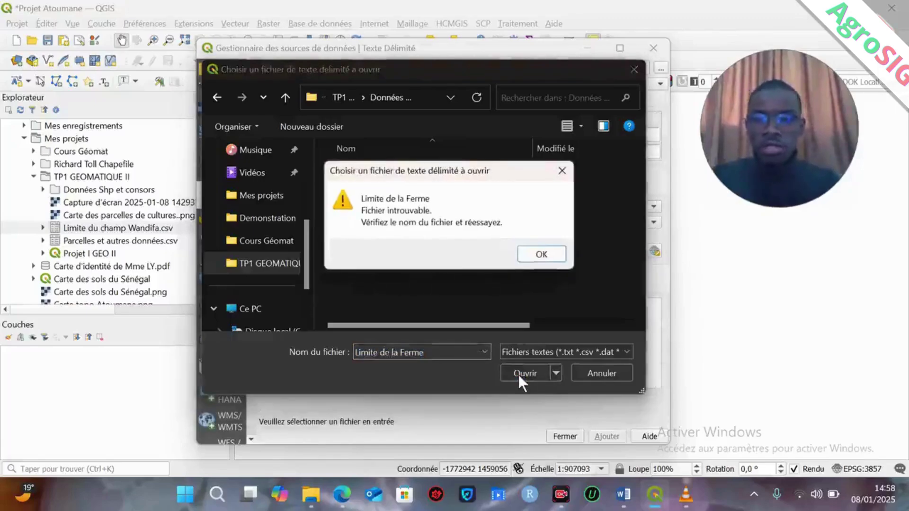
# Load Limite du champ Wandifa from the TP1 GEOMATIQUE II folder as the source file, with geometry CRS EPSG:32628 - WGS 84 / UTM zone 28N.
pyautogui.click(562, 171)
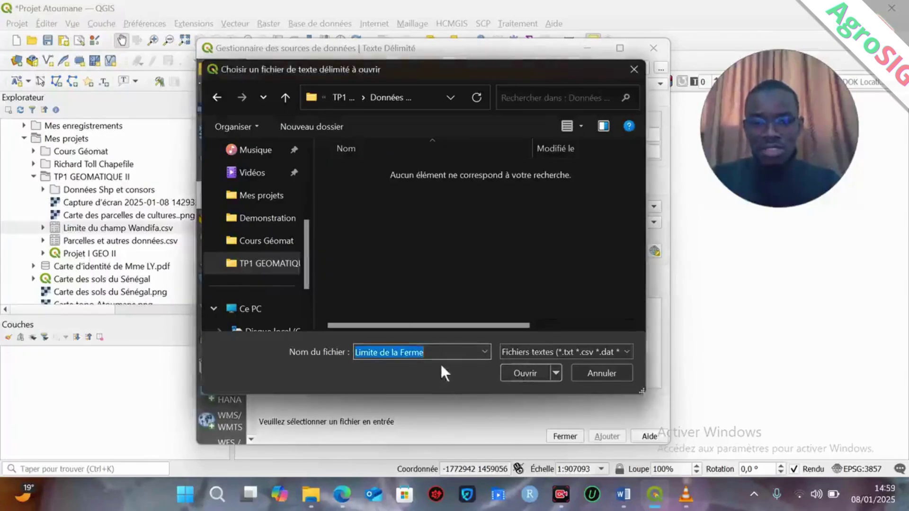
pyautogui.press('BackSpace')
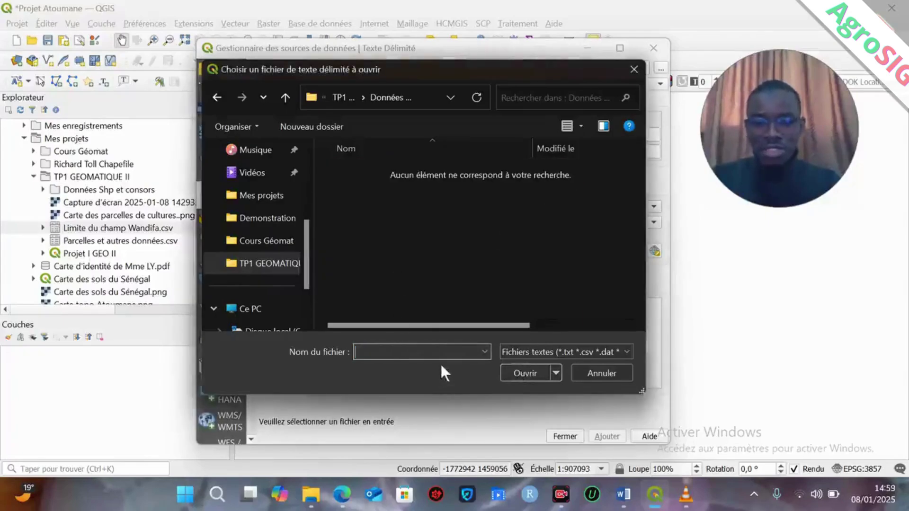
pyautogui.click(342, 96)
pyautogui.click(440, 214)
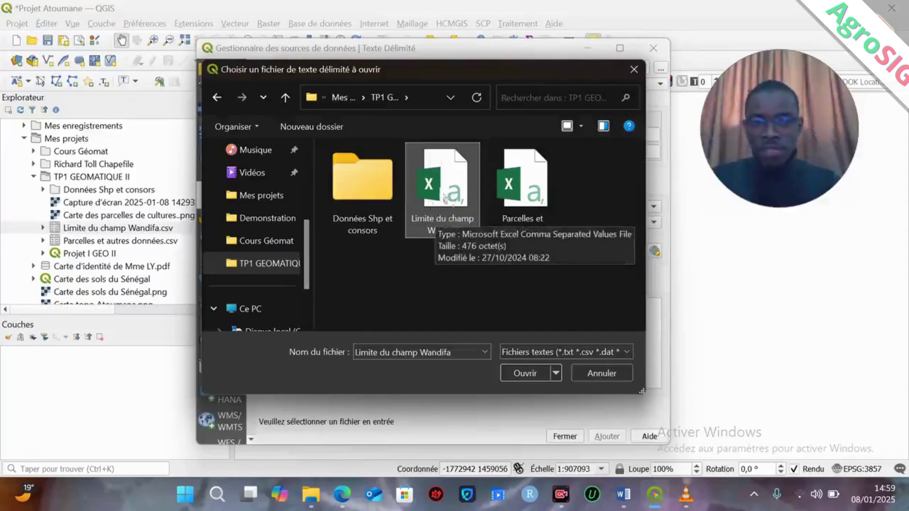
pyautogui.click(524, 374)
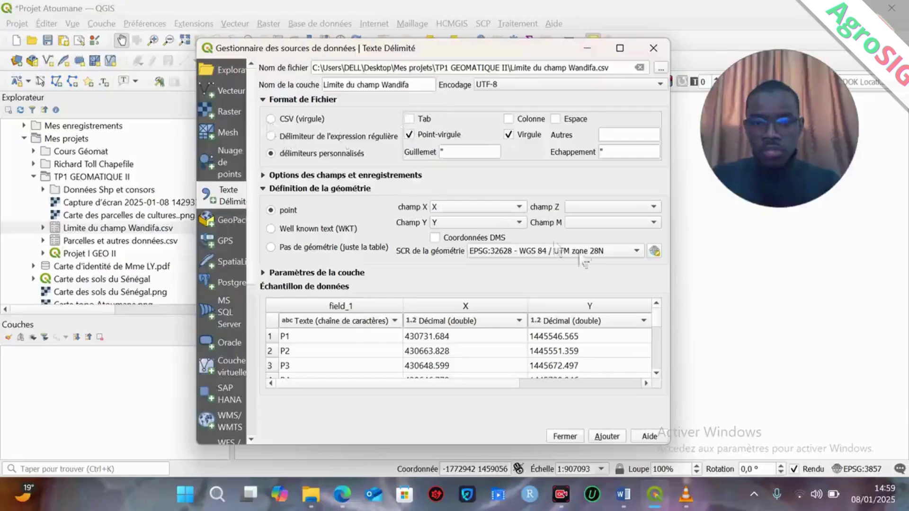
pyautogui.click(524, 254)
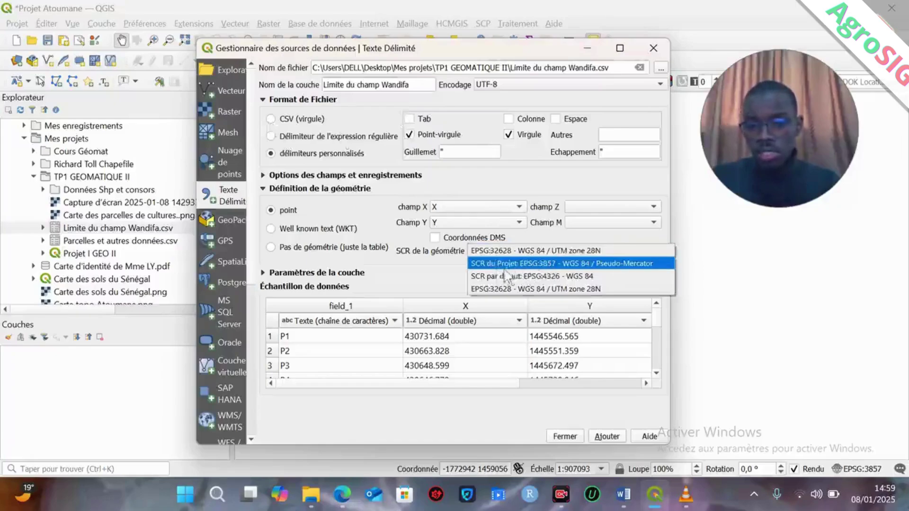
pyautogui.click(479, 251)
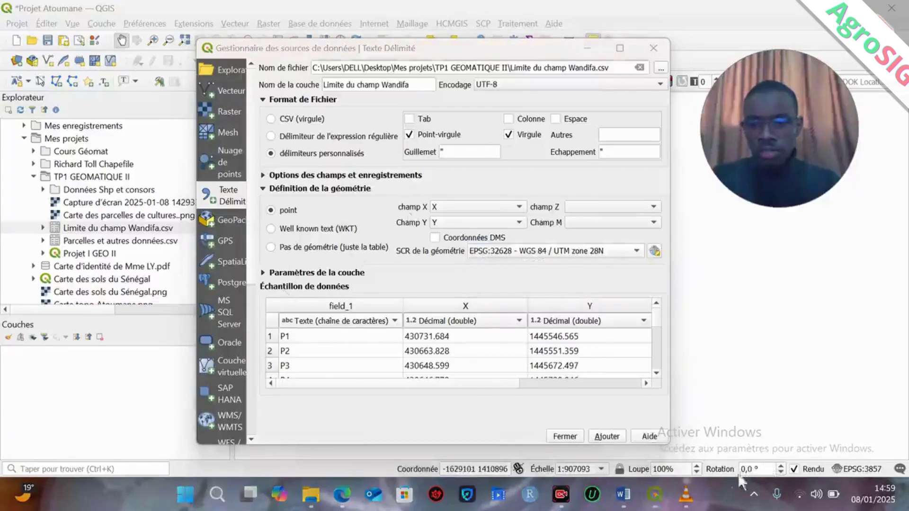
# Set the project's coordinate reference system to WGS 84 / UTM zone 28N by filtering for code 32628.
pyautogui.click(860, 468)
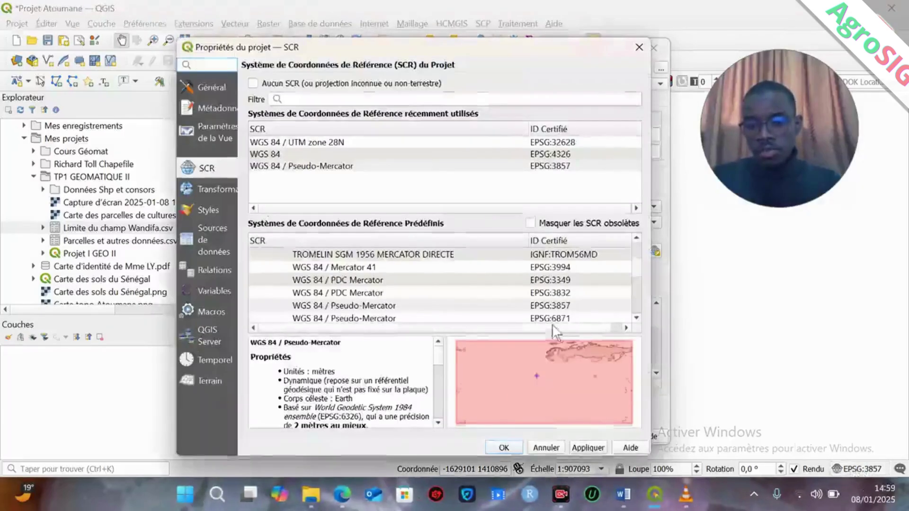
pyautogui.click(339, 100)
pyautogui.write('32')
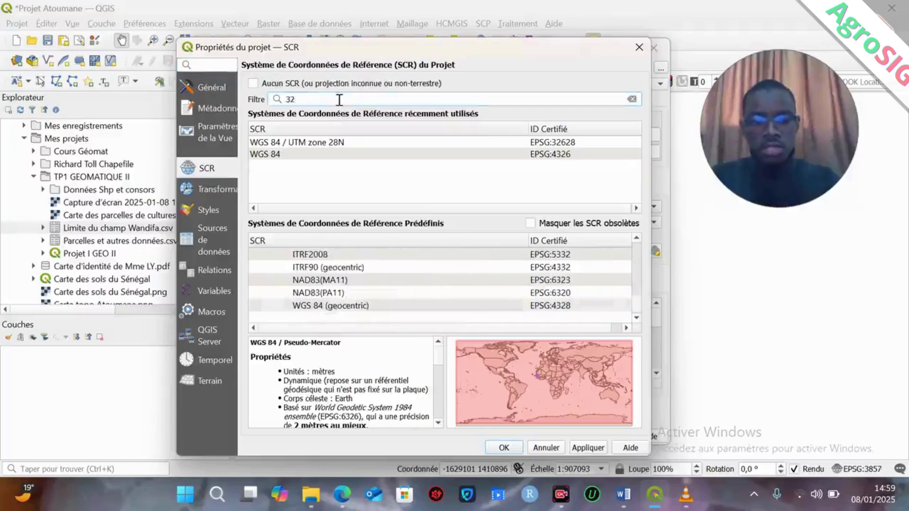
pyautogui.write('6')
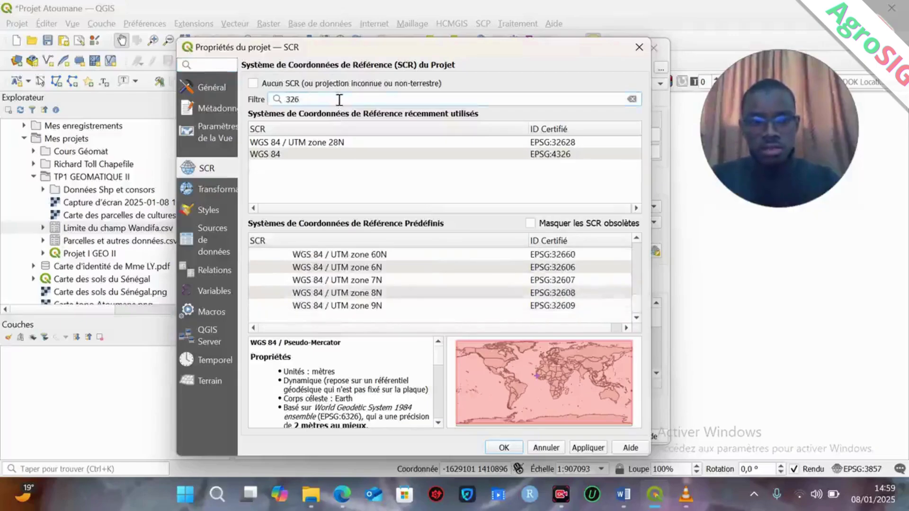
pyautogui.write('28')
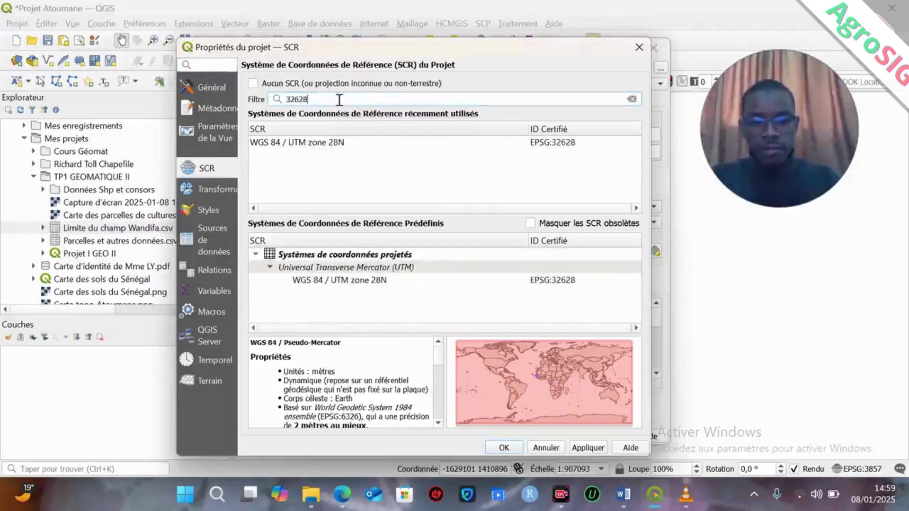
pyautogui.click(336, 272)
pyautogui.click(341, 279)
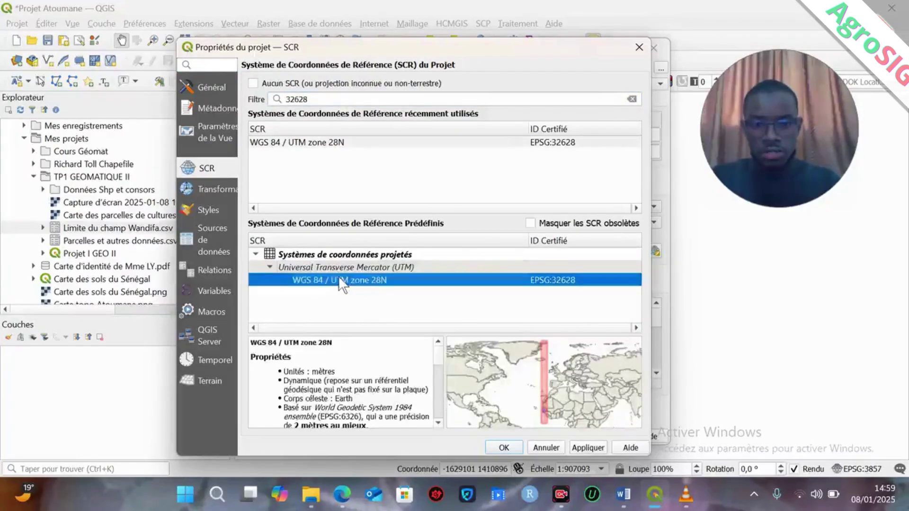
pyautogui.click(504, 448)
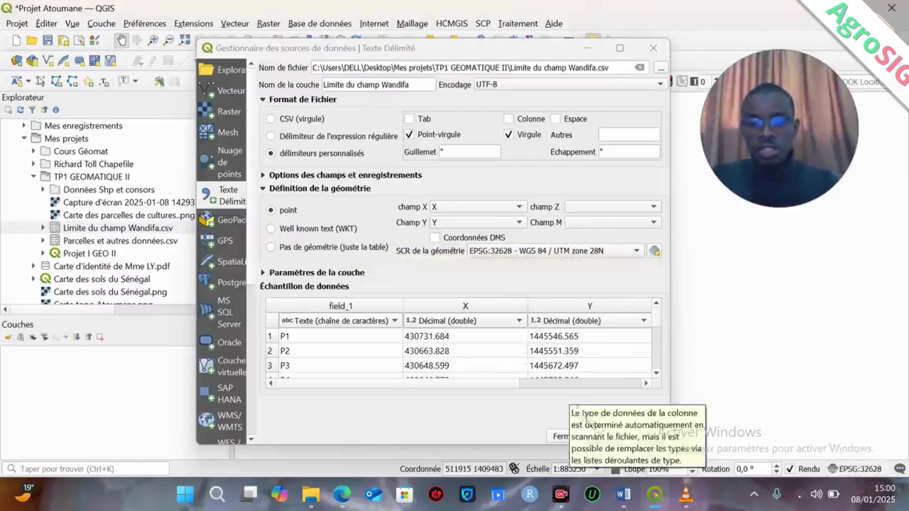
# Add the Limite du champ Wandifa points to the project as a layer and close the data source manager.
pyautogui.click(604, 436)
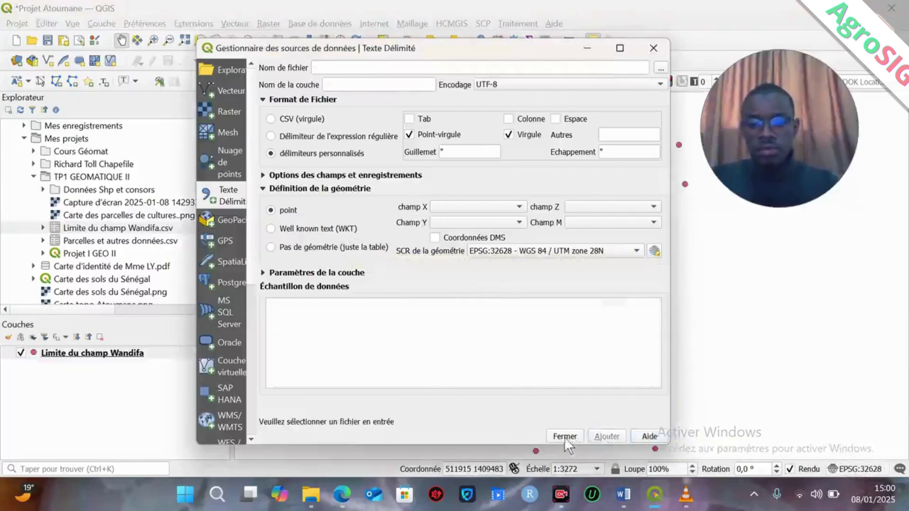
pyautogui.click(564, 436)
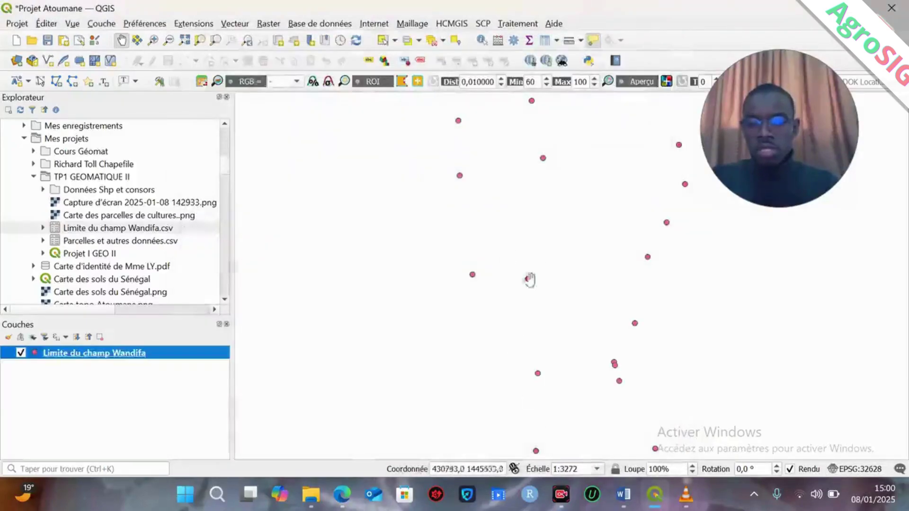